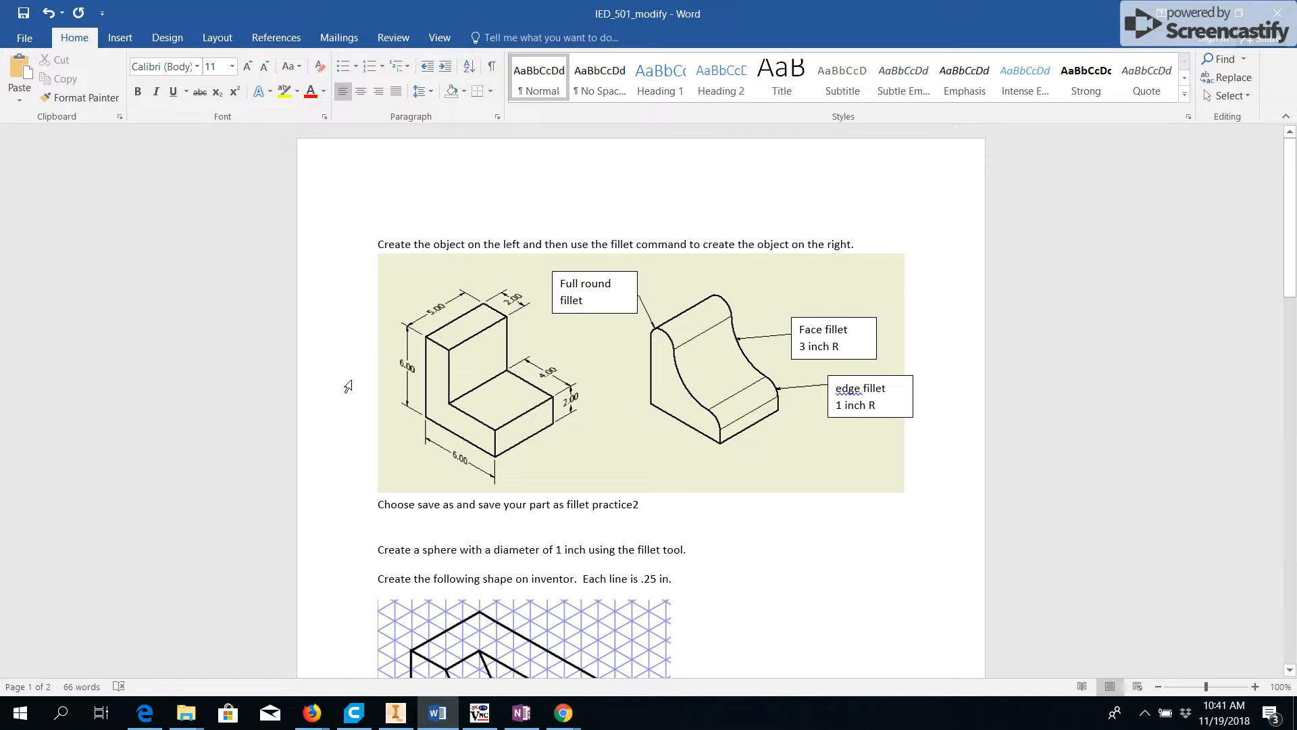
Step: Review the fillet exercise drawings and radius notes in the Word document, comparing them with the L-shaped part in Inventor
{"action": "left_click", "coordinate": [395, 712]}
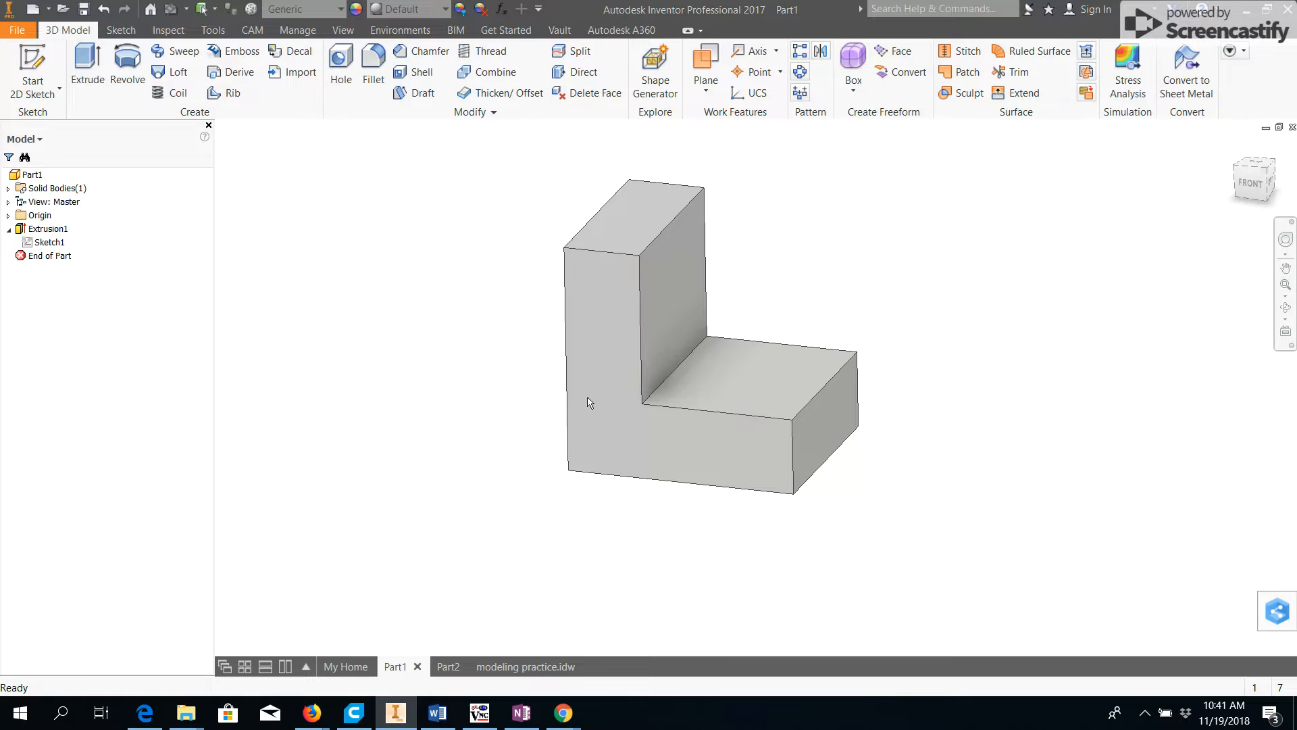
{"action": "left_click", "coordinate": [437, 712]}
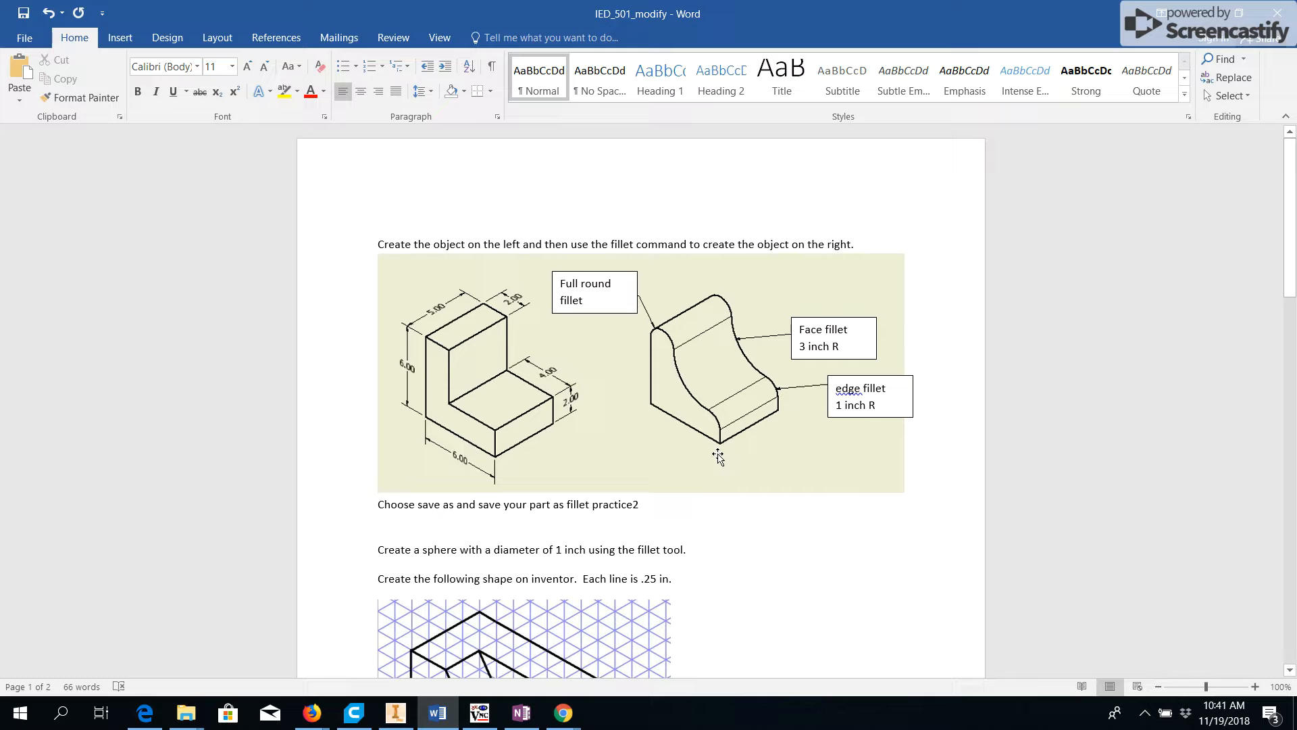
{"action": "scroll", "coordinate": [595, 422], "scroll_direction": "down", "scroll_amount": 5}
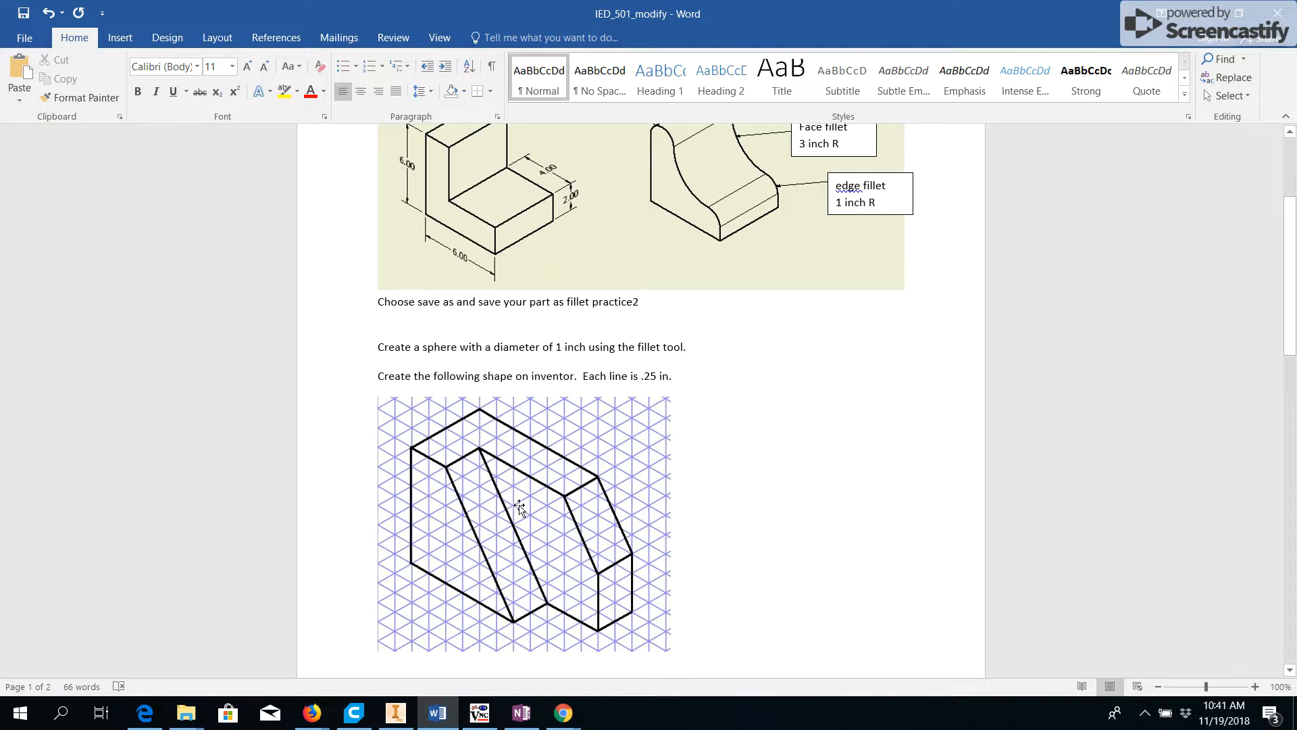
{"action": "scroll", "coordinate": [513, 506], "scroll_direction": "up", "scroll_amount": 3}
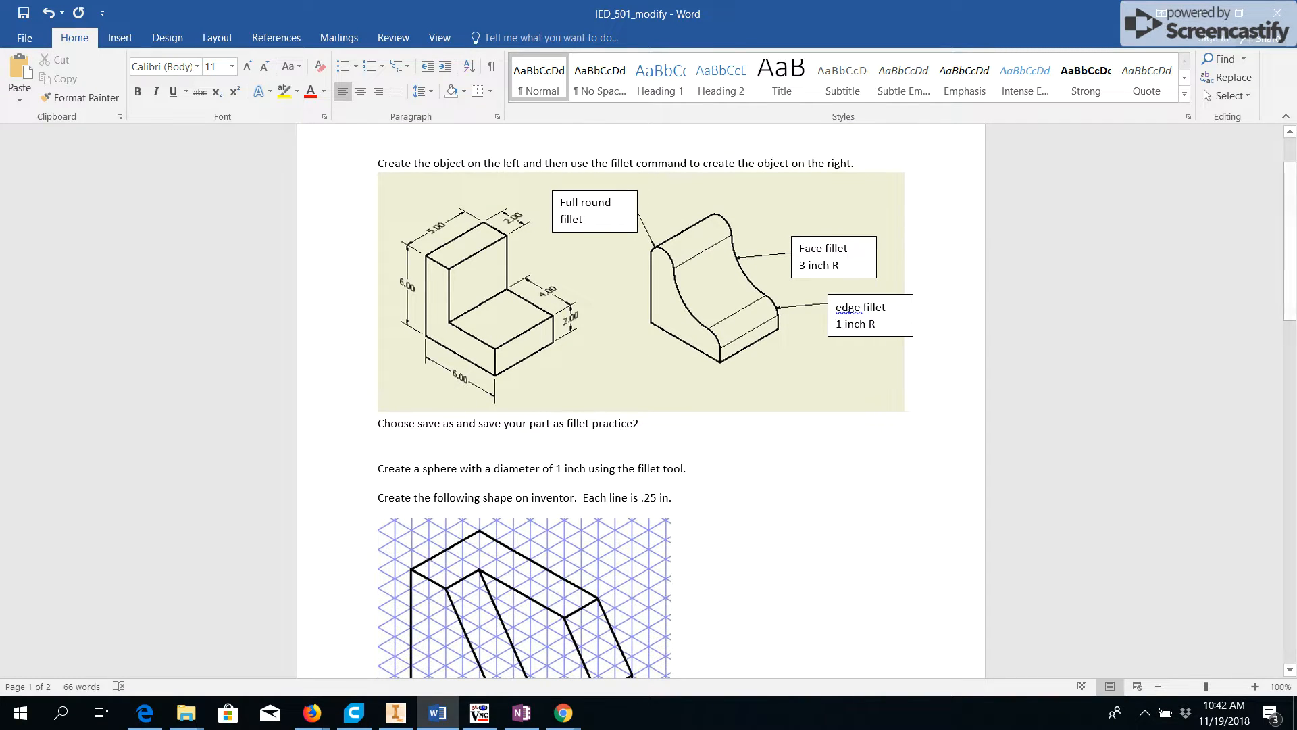
{"action": "left_click", "coordinate": [395, 712]}
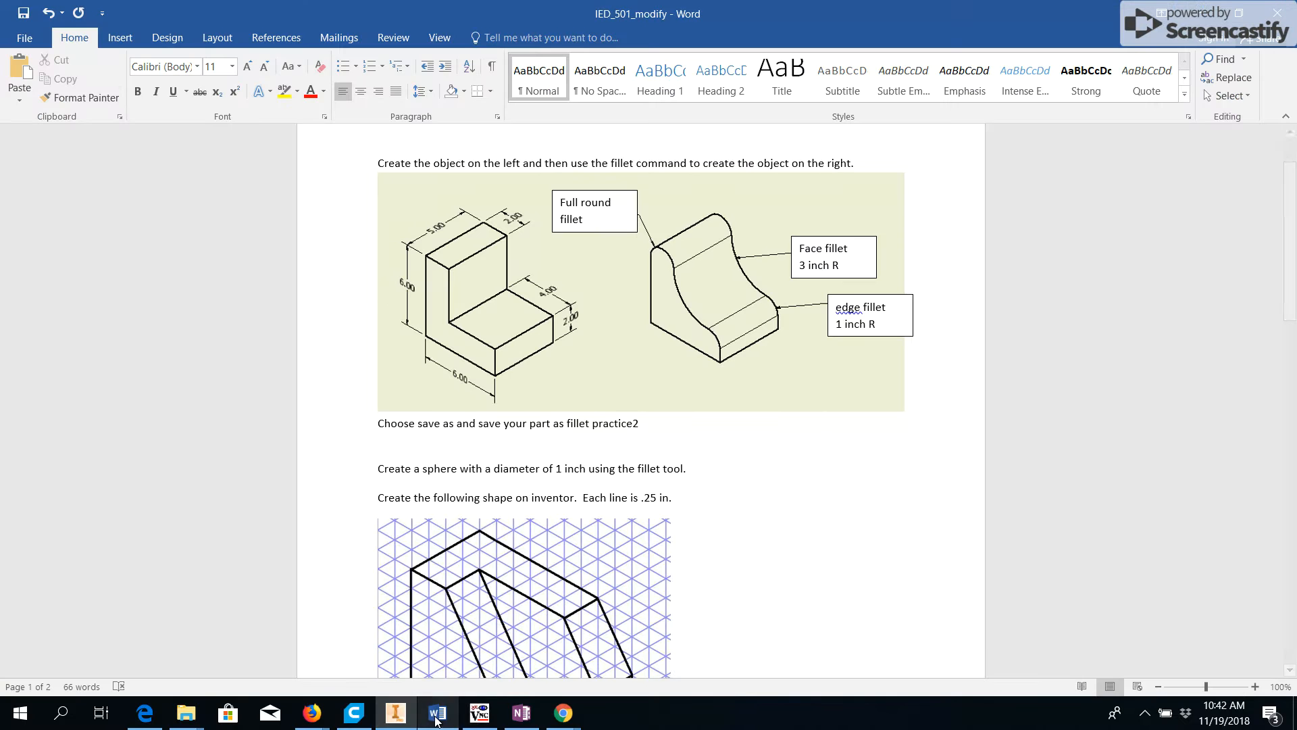
{"action": "left_click", "coordinate": [437, 713]}
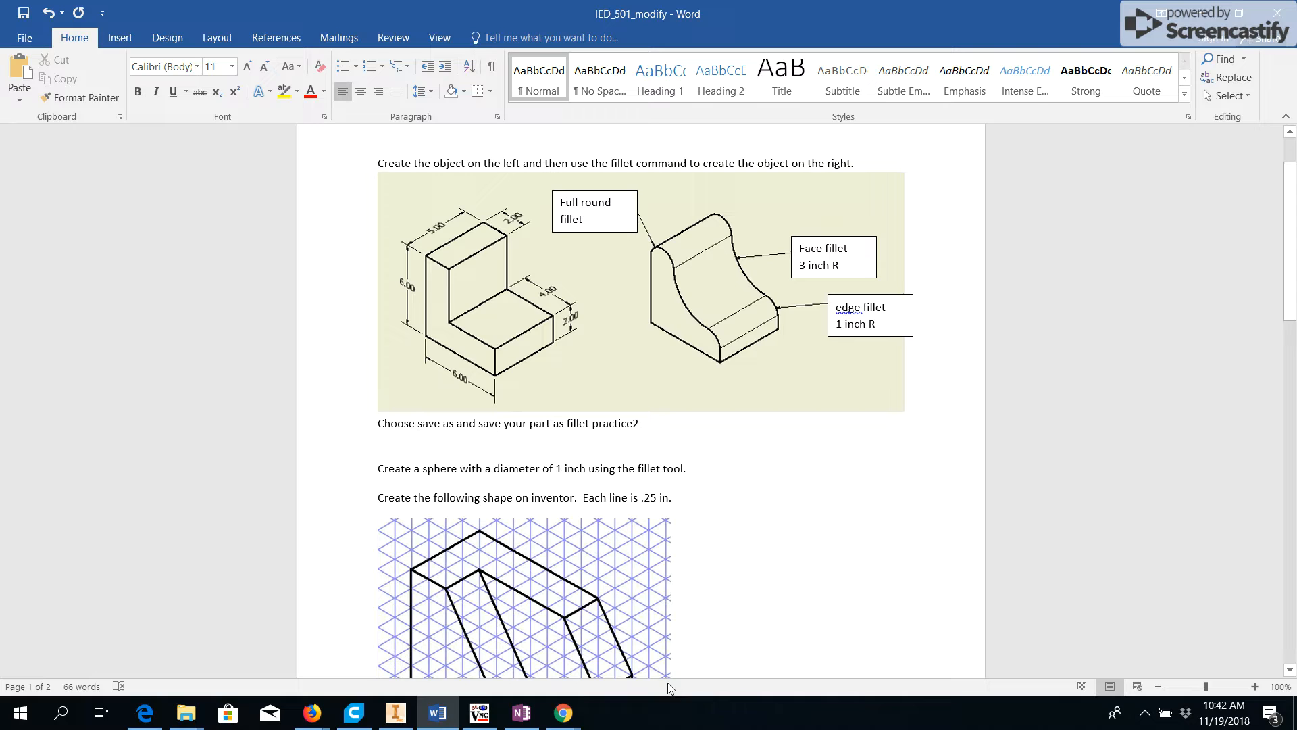
{"action": "mouse_move", "coordinate": [404, 714]}
{"action": "left_click", "coordinate": [413, 665]}
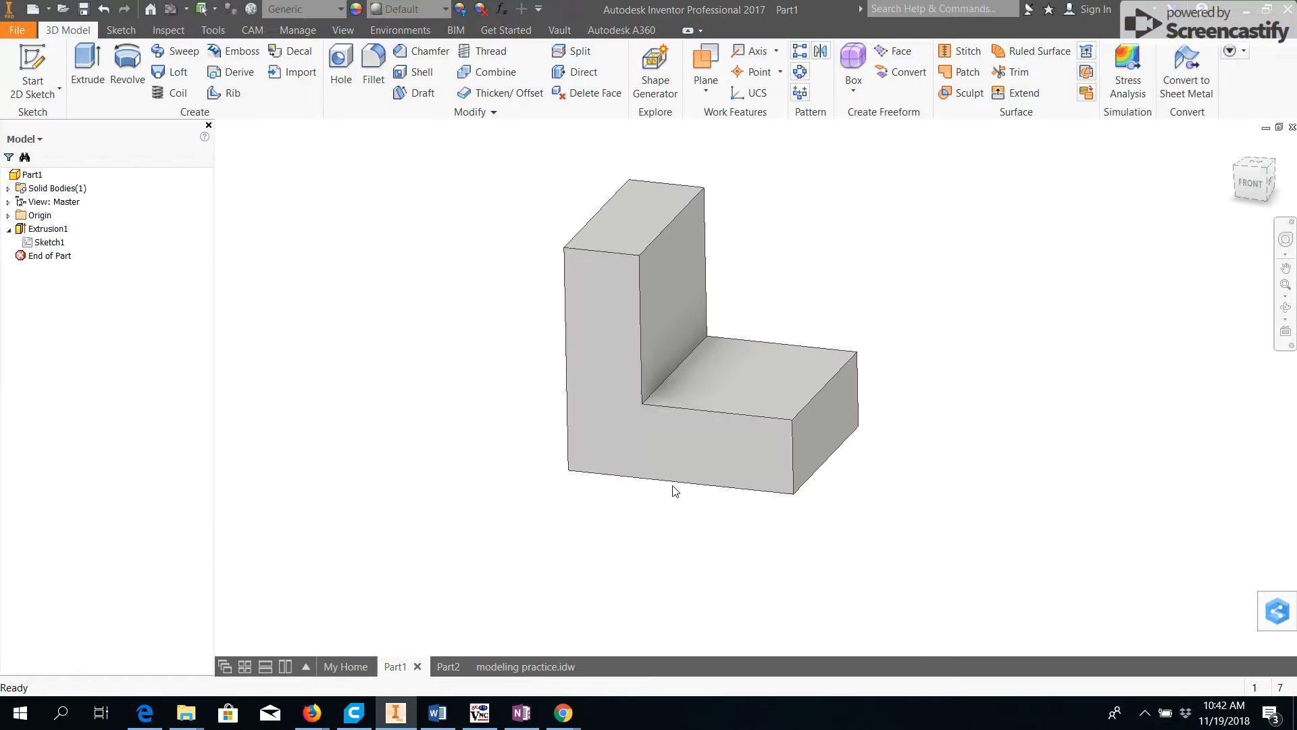
Step: Fillet the upper outer edge of the L-shaped part's lower leg with a constant 1 inch radius
{"action": "middle_click_drag", "start_coordinate": [782, 431], "coordinate": [747, 448], "text": "shift"}
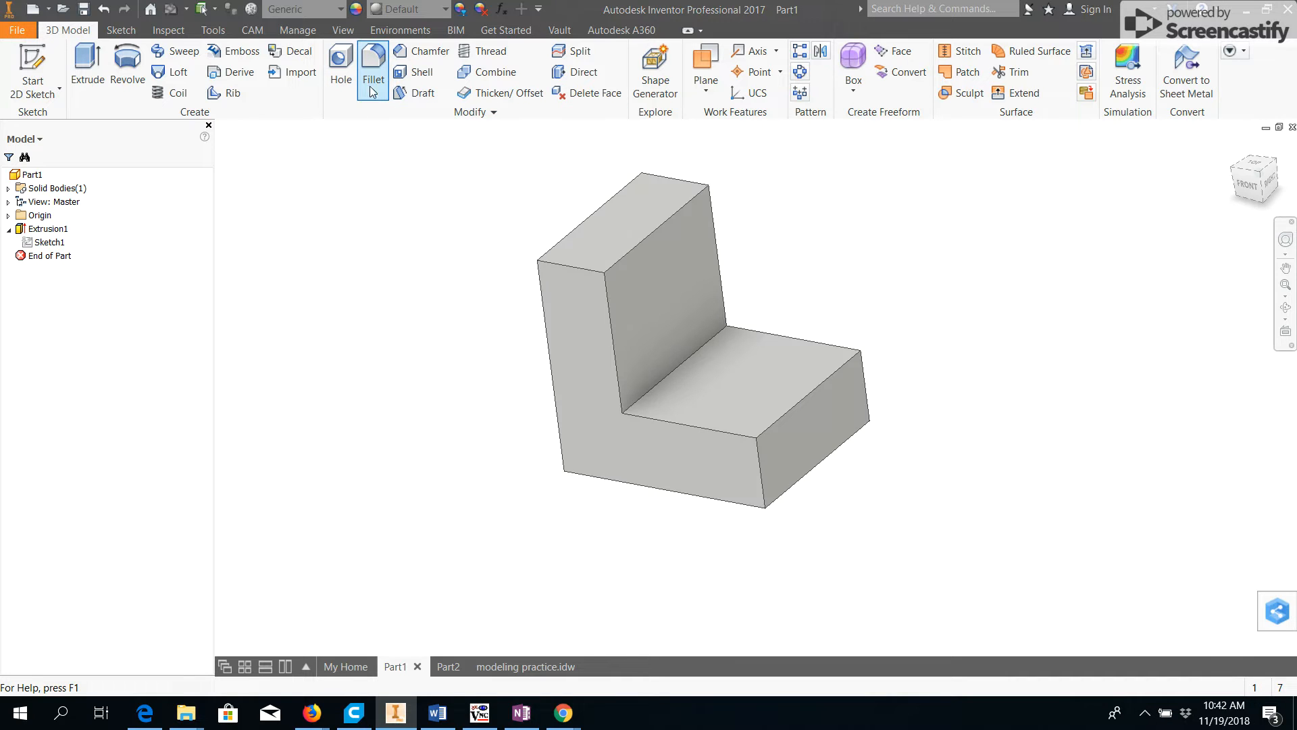
{"action": "left_click", "coordinate": [371, 81]}
{"action": "left_click_drag", "start_coordinate": [843, 263], "coordinate": [201, 171]}
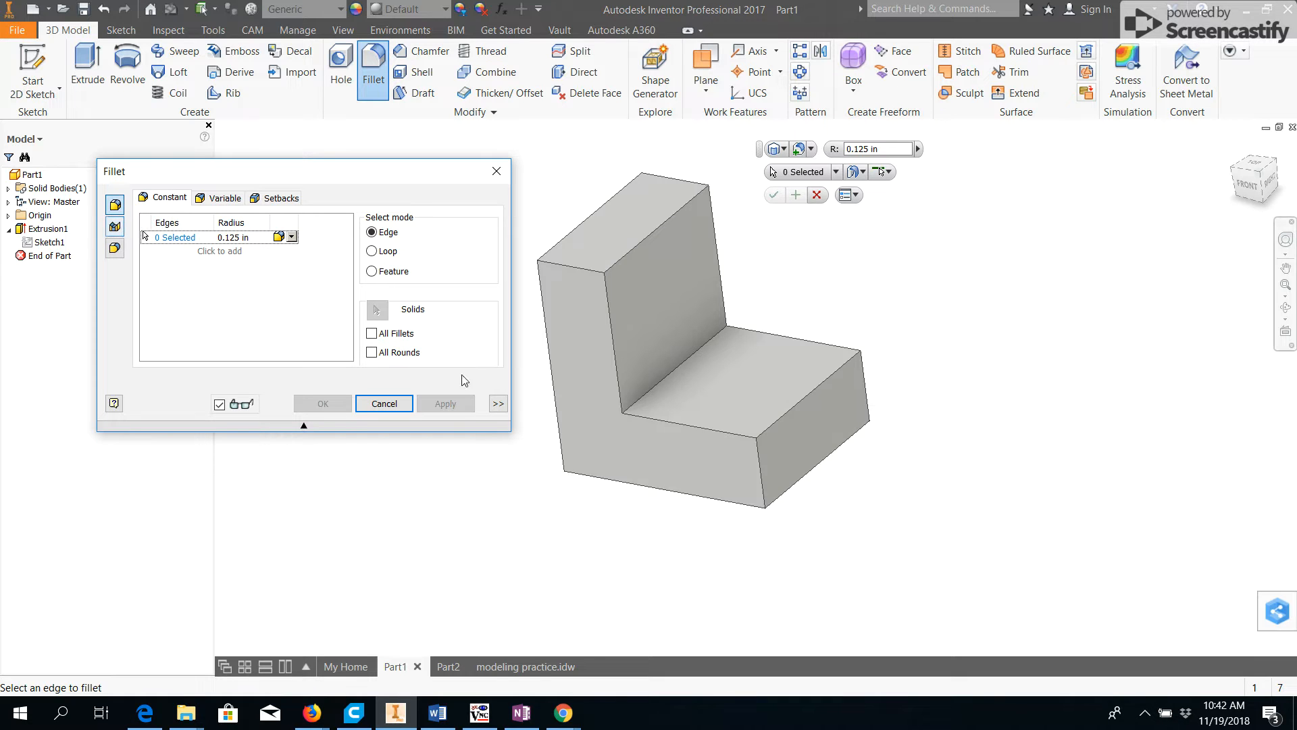
{"action": "left_click", "coordinate": [805, 397]}
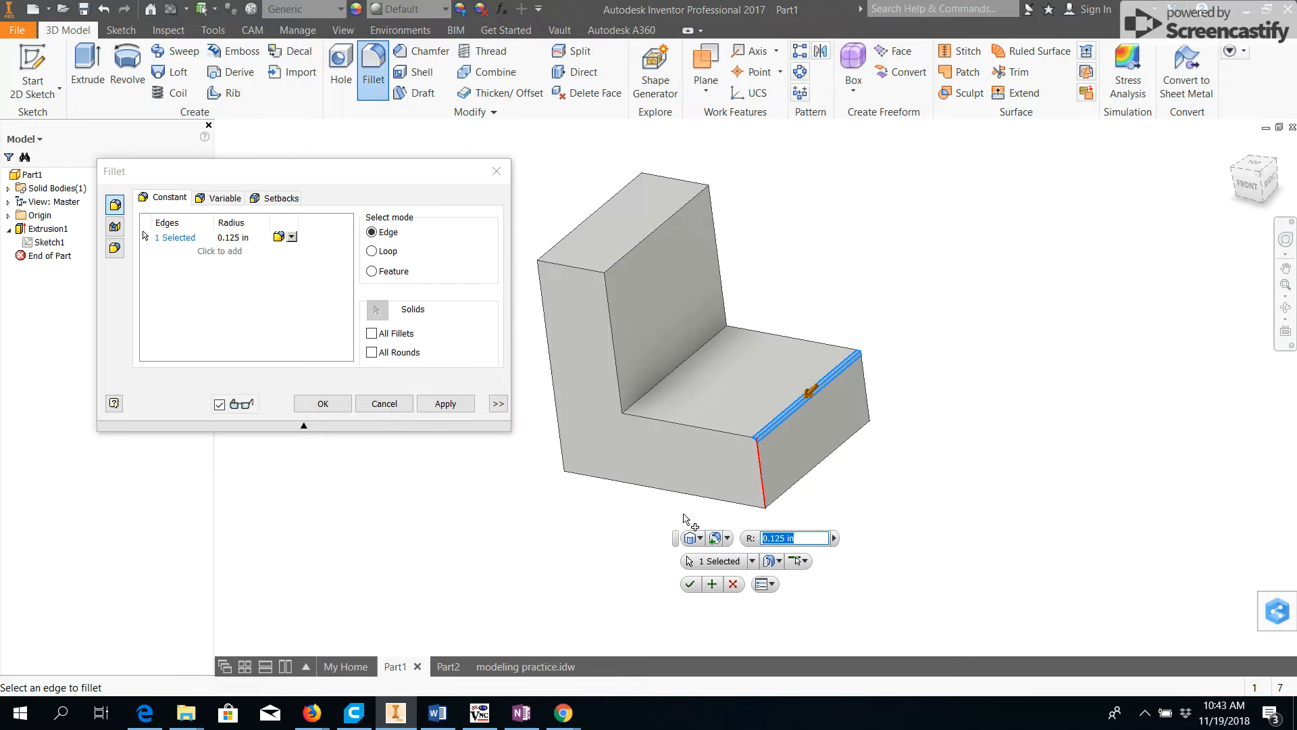
{"action": "left_click", "coordinate": [439, 717]}
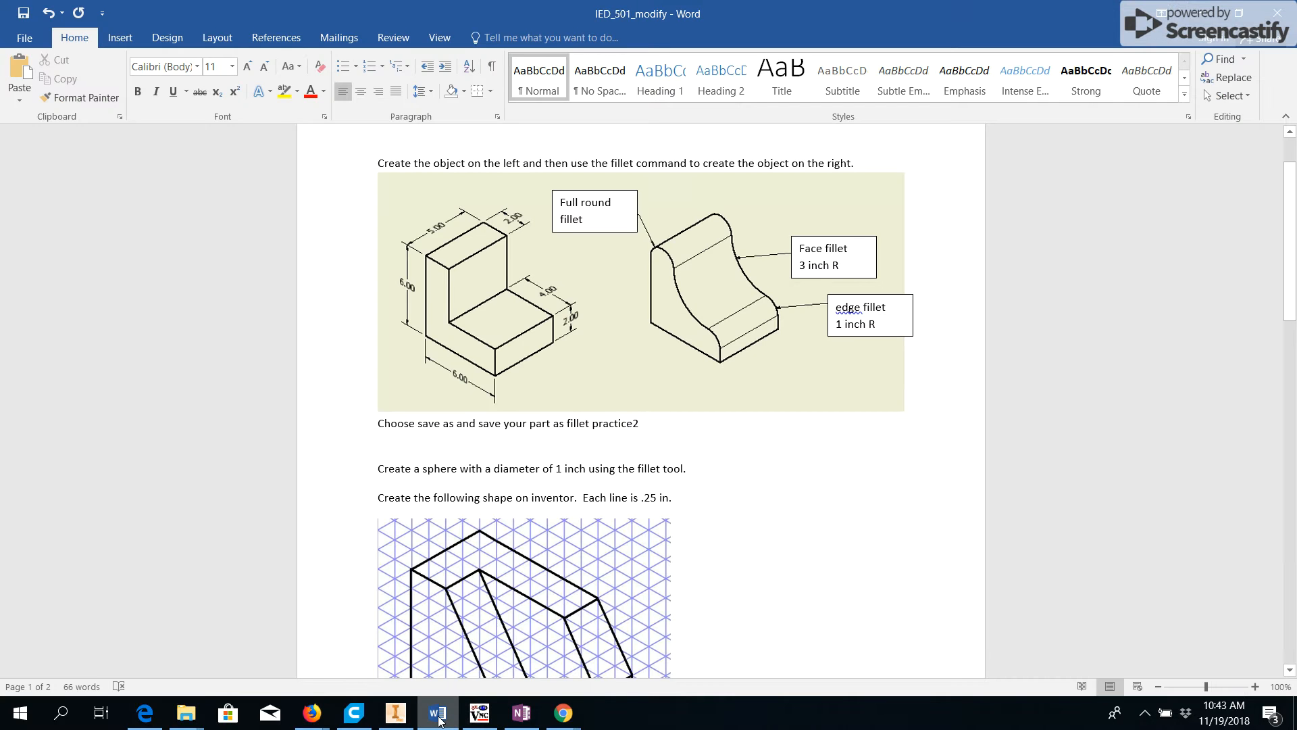
{"action": "left_click", "coordinate": [395, 712]}
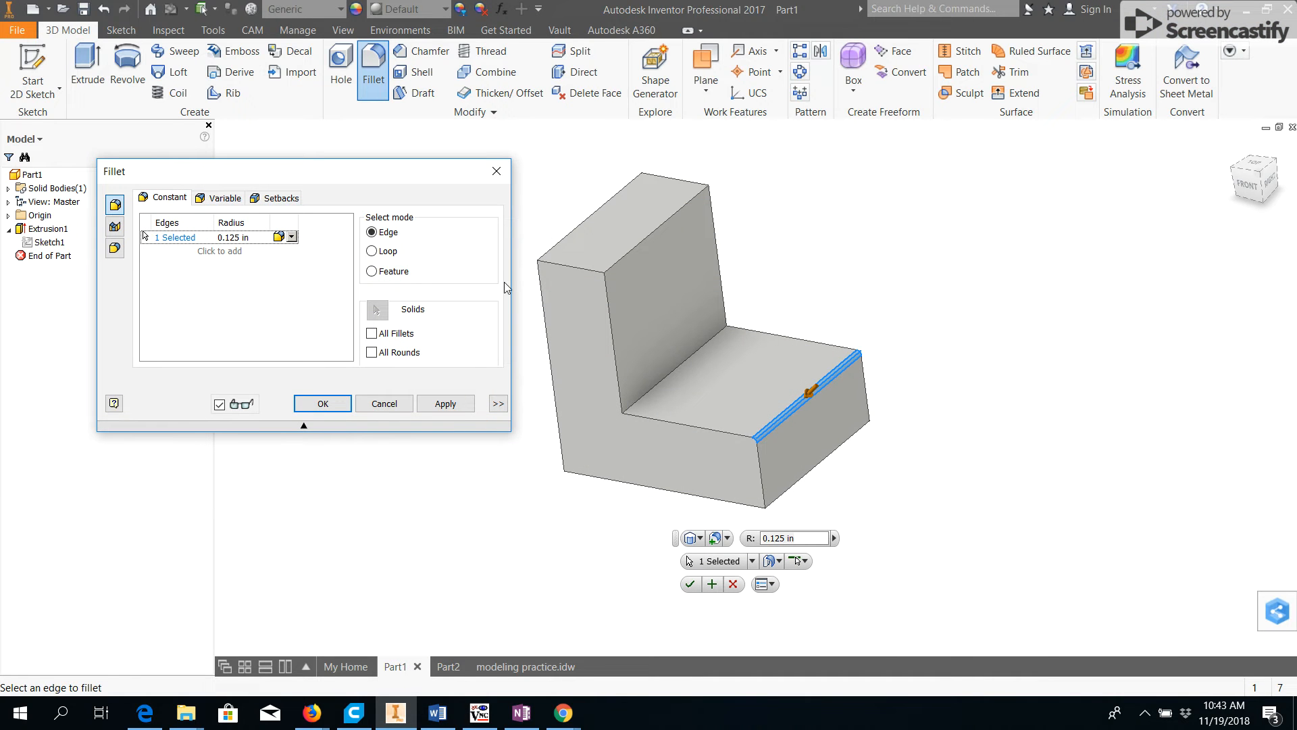
{"action": "left_click", "coordinate": [249, 239]}
{"action": "type", "text": "1"}
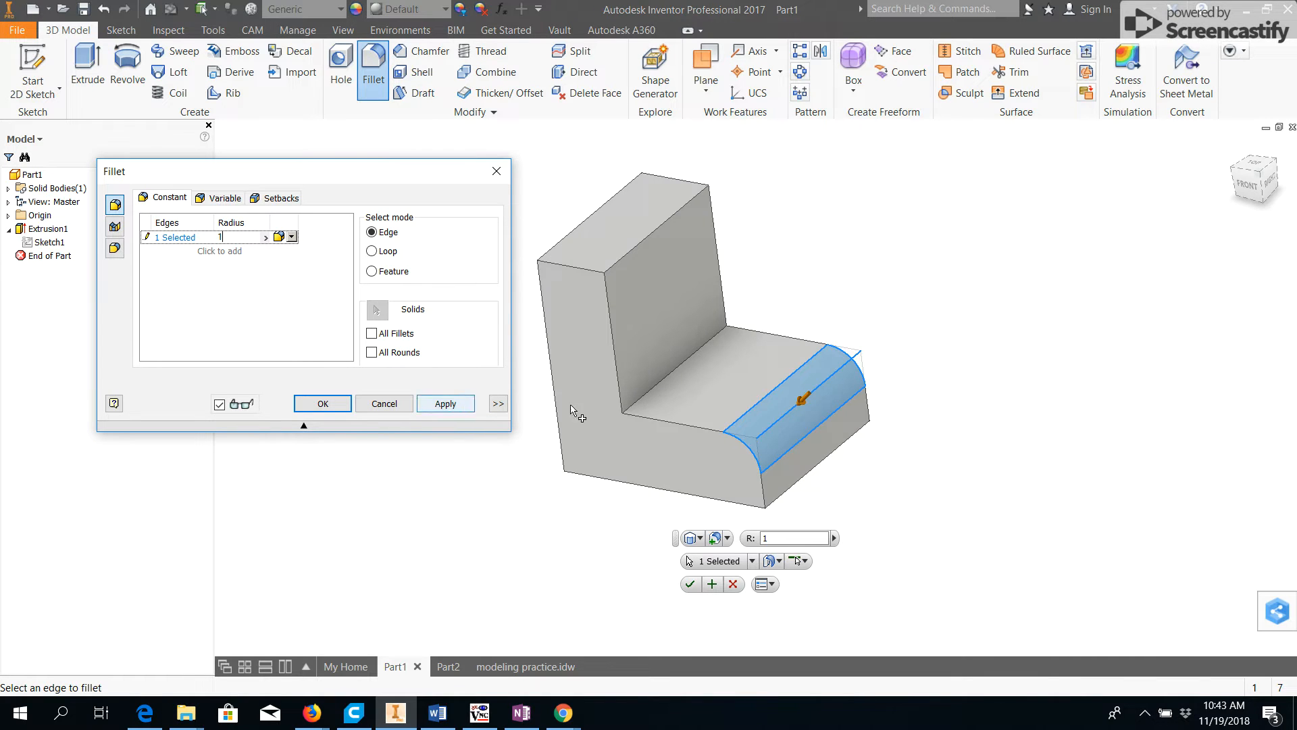
{"action": "left_click", "coordinate": [446, 403]}
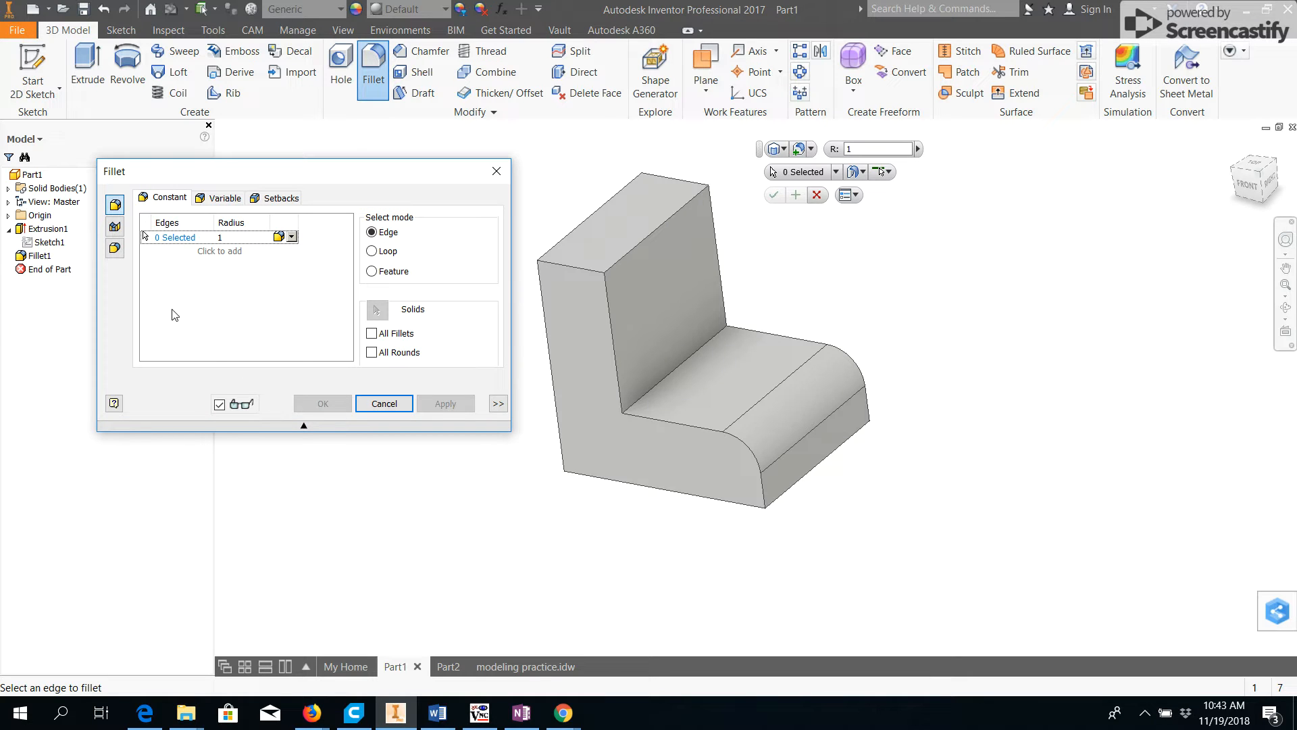
Step: Add a face fillet with a 3 inch radius between the upright's inner face and the lower leg's top face
{"action": "left_click", "coordinate": [115, 228]}
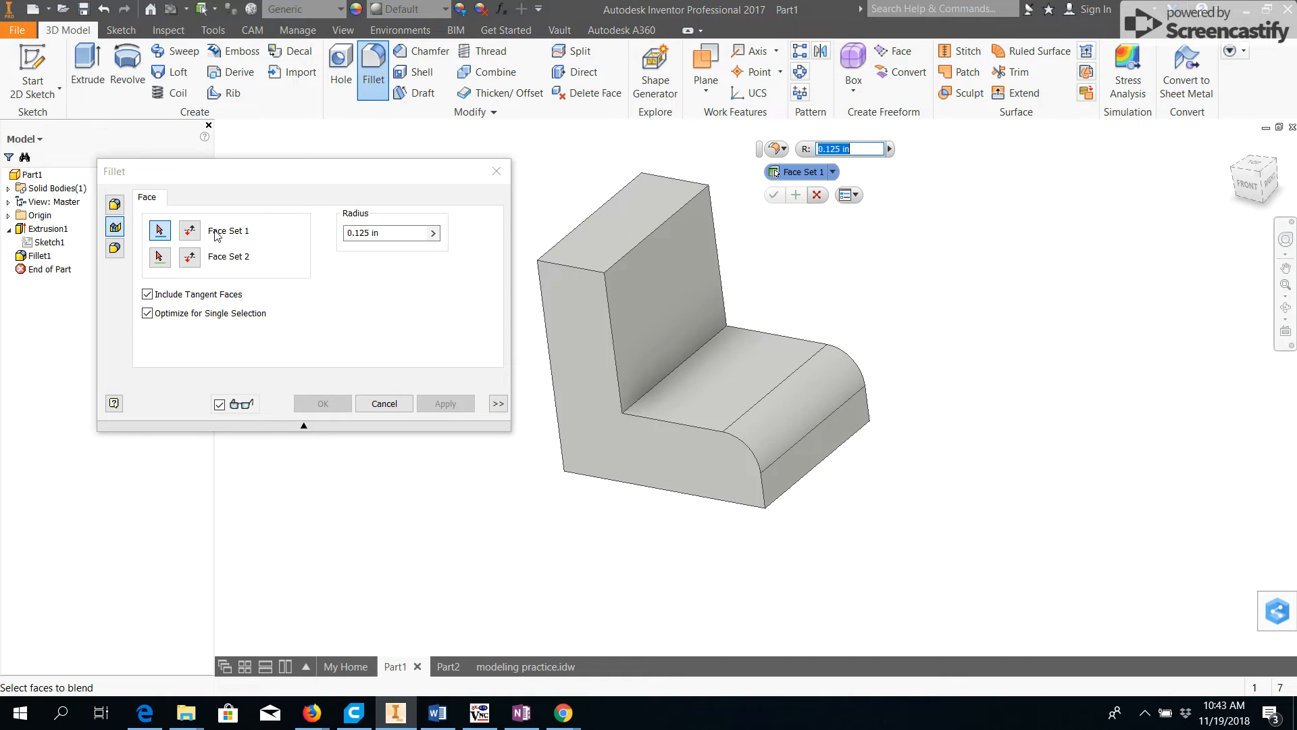
{"action": "left_click", "coordinate": [162, 233]}
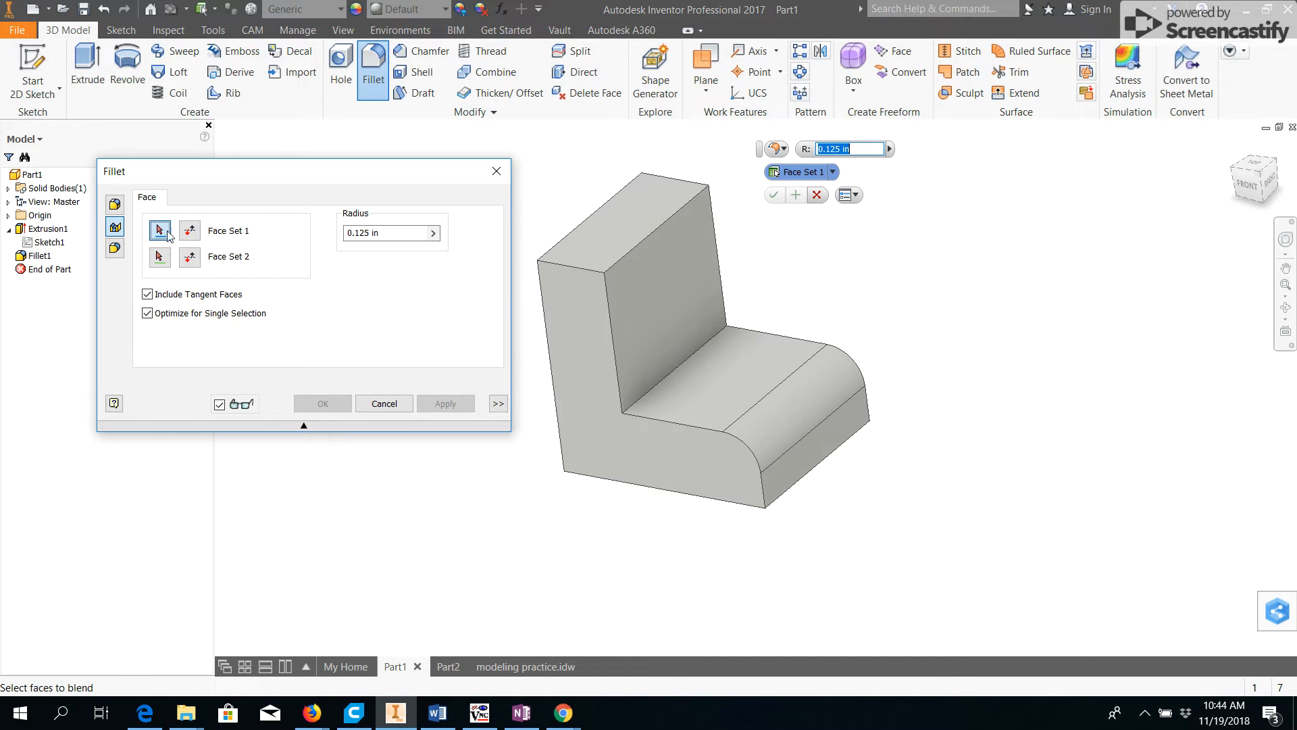
{"action": "left_click", "coordinate": [662, 286]}
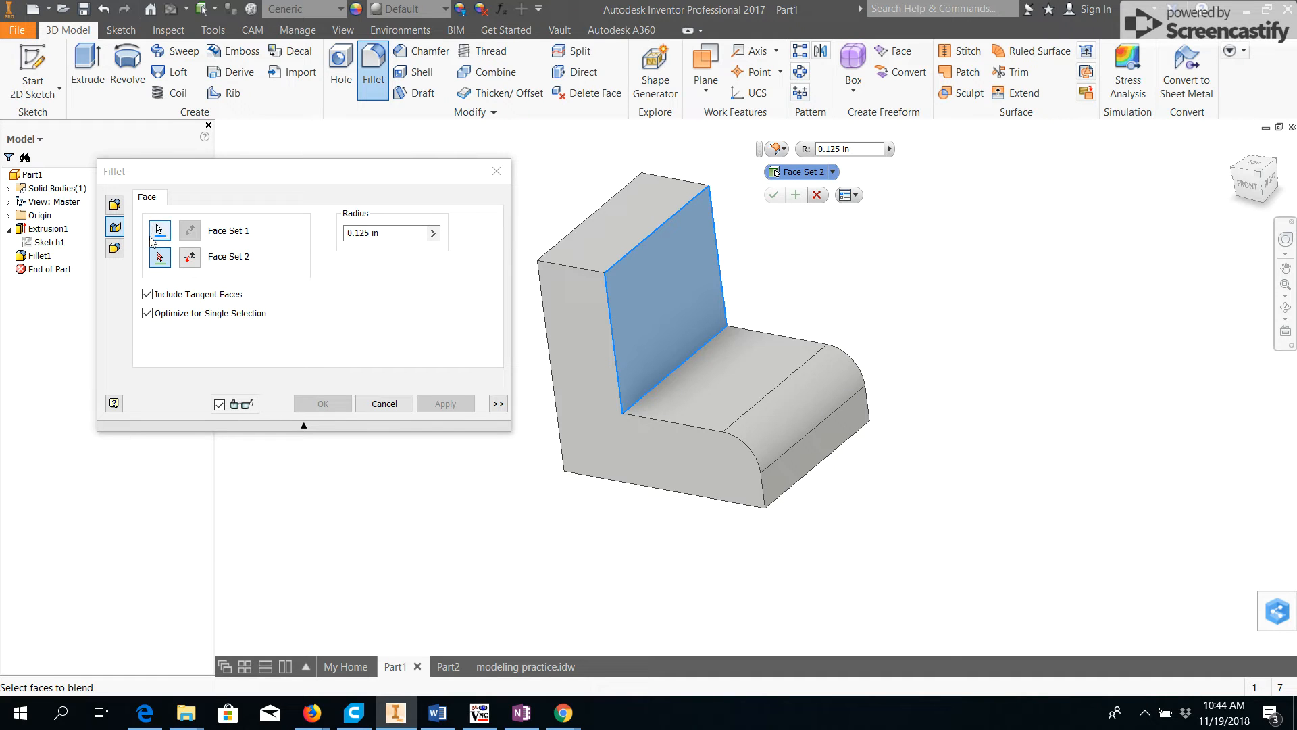
{"action": "left_click", "coordinate": [160, 260]}
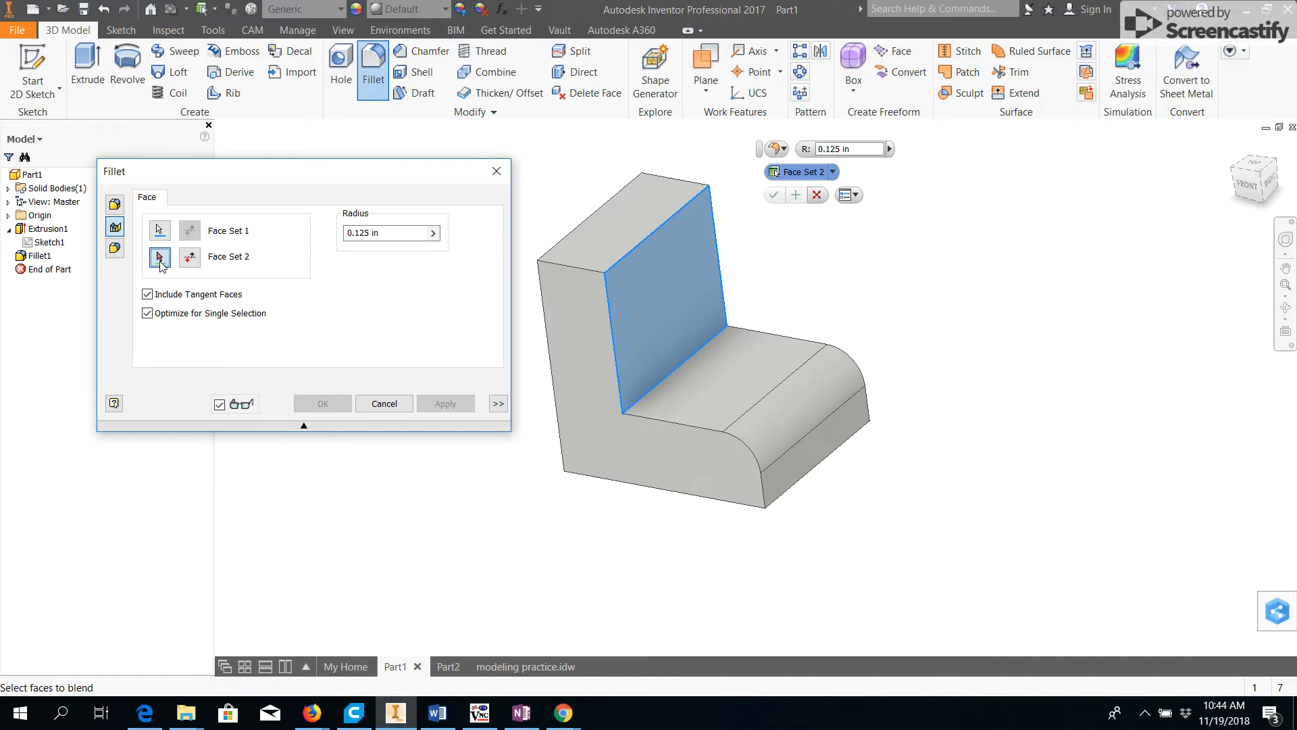
{"action": "left_click", "coordinate": [686, 399]}
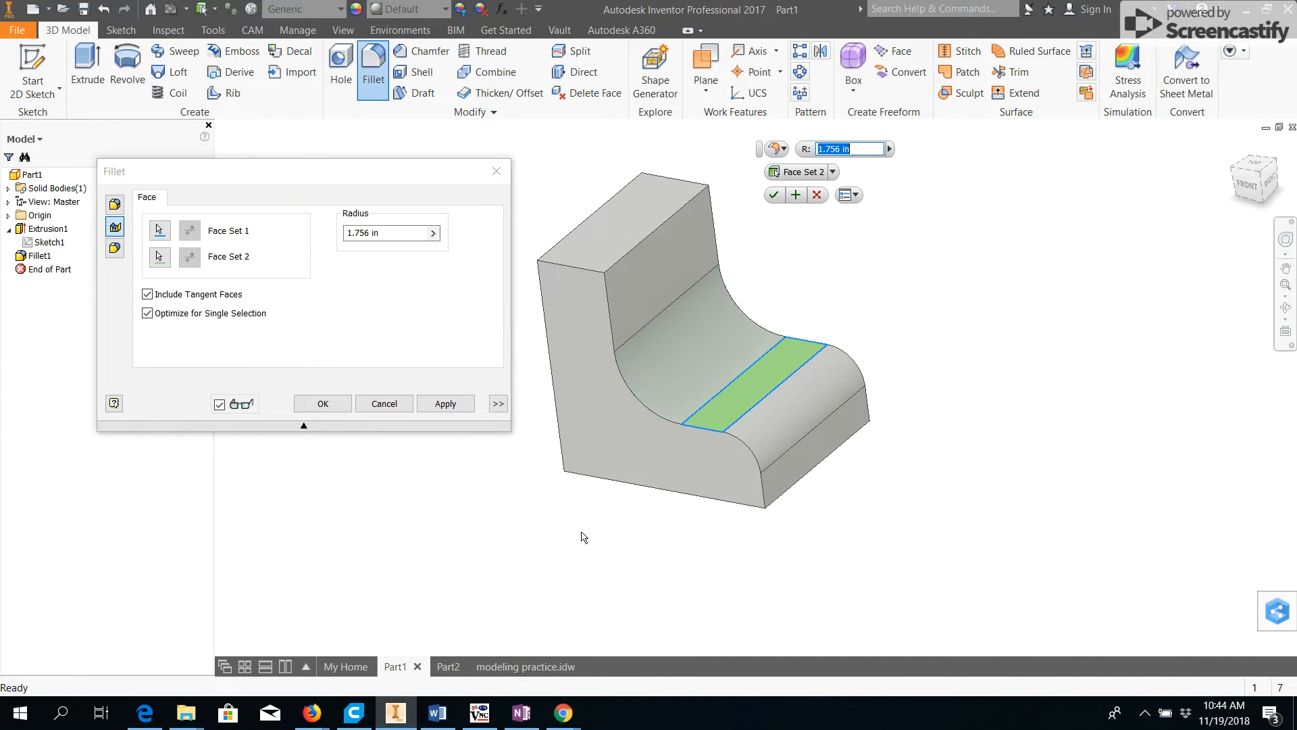
{"action": "left_click", "coordinate": [449, 722]}
{"action": "left_click", "coordinate": [443, 722]}
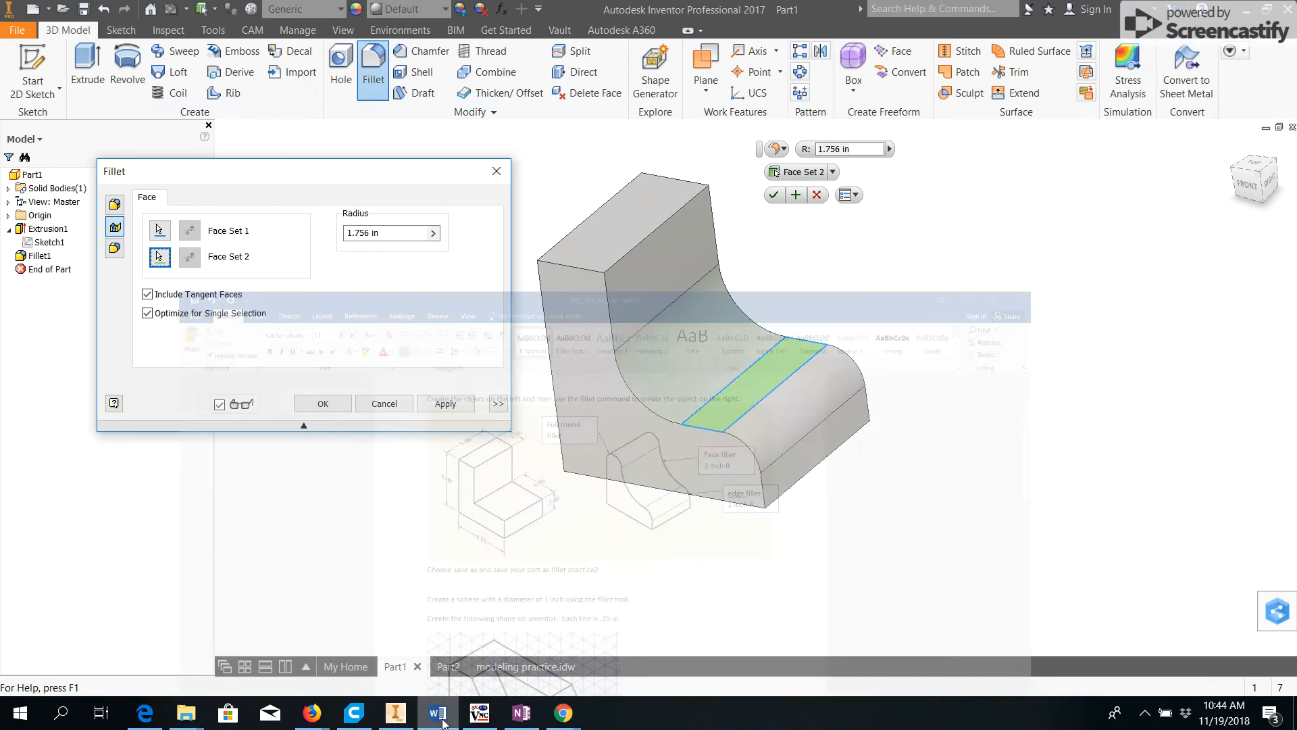
{"action": "triple_click", "coordinate": [390, 238]}
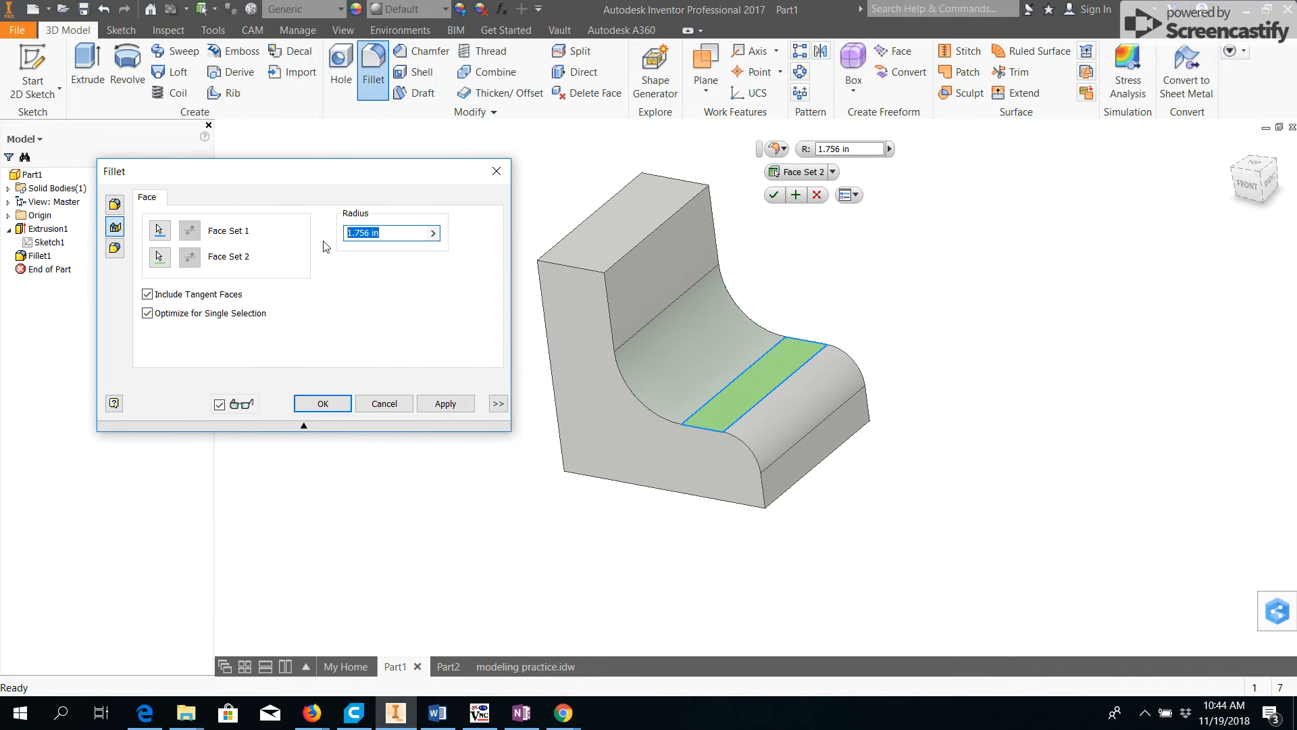
{"action": "type", "text": "3"}
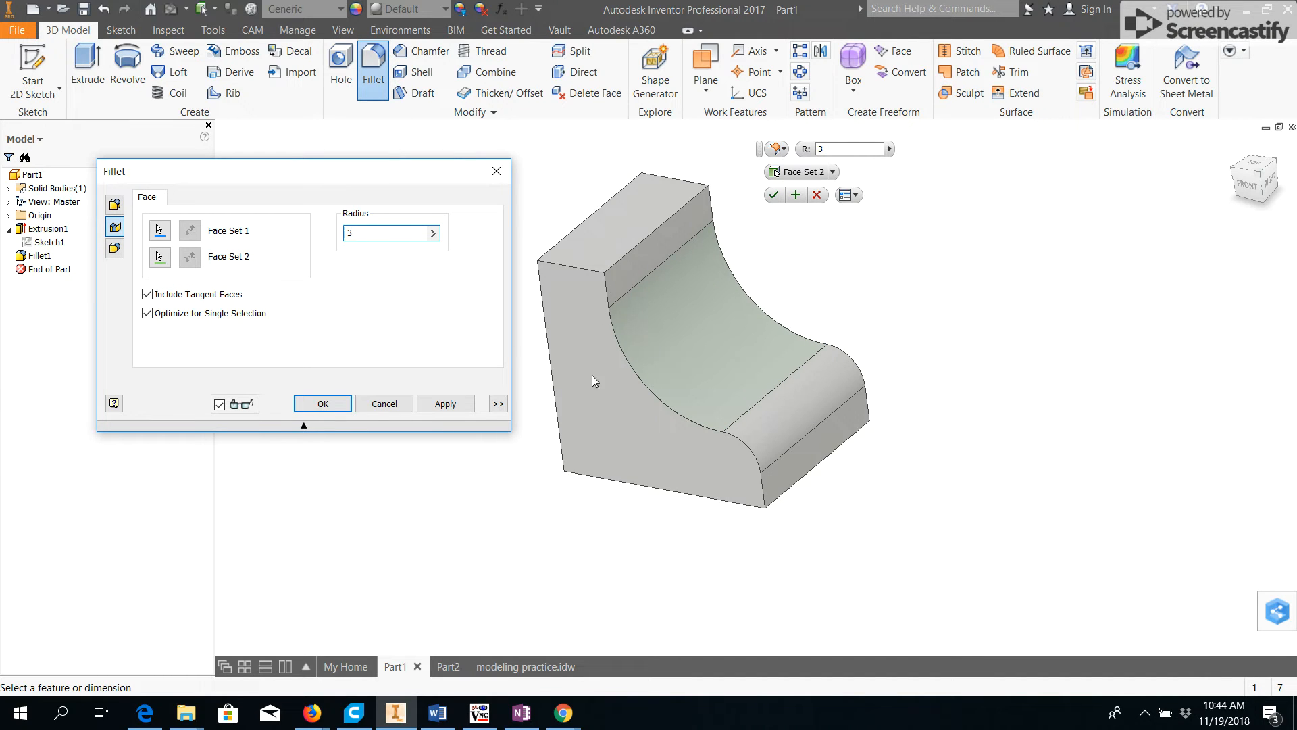
{"action": "left_click", "coordinate": [446, 404]}
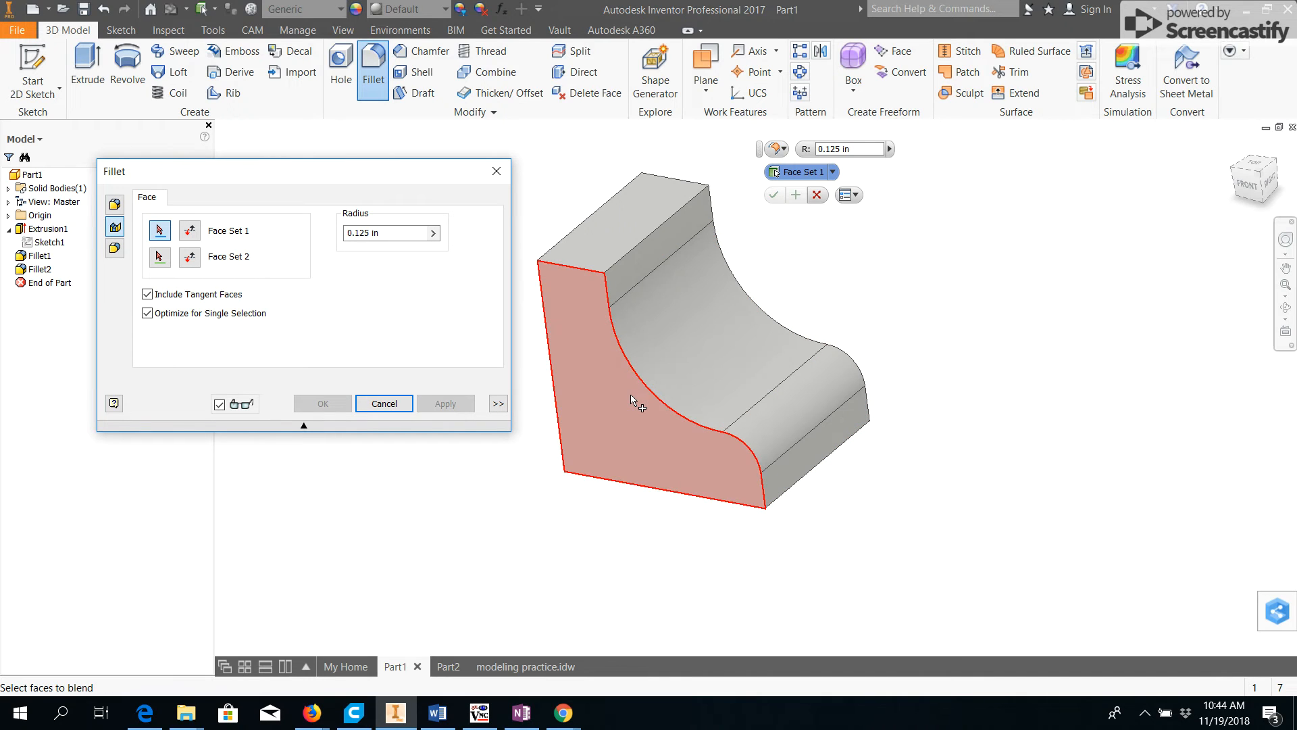
Step: Apply a full round fillet to the upright's top face, using its inner and back faces as the side face sets
{"action": "mouse_move", "coordinate": [651, 417]}
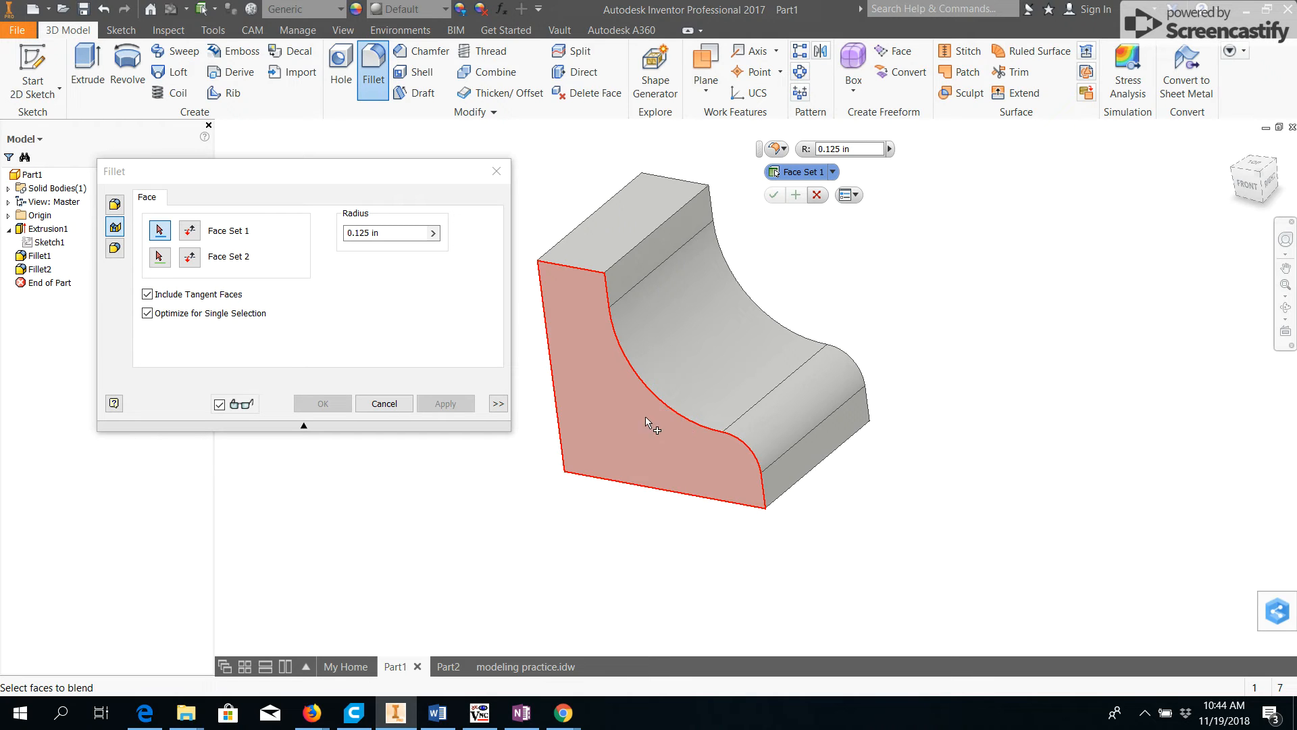
{"action": "left_click", "coordinate": [115, 248]}
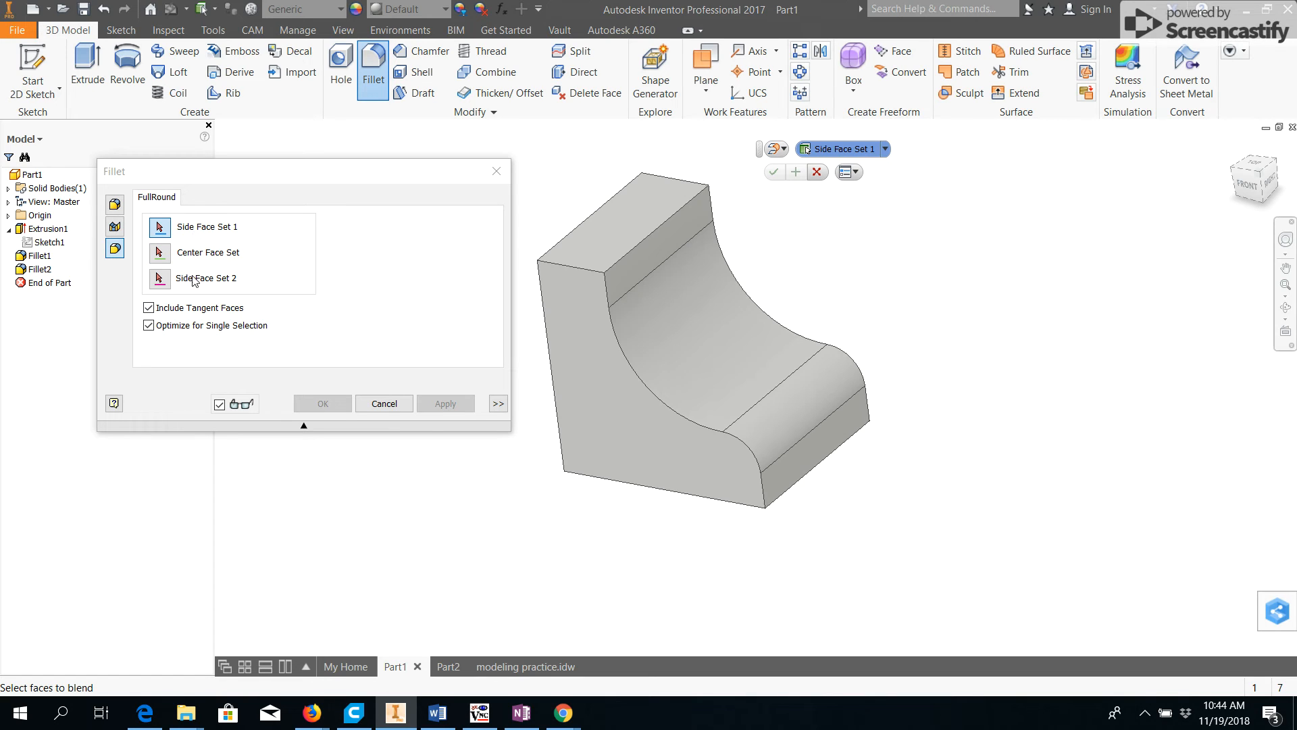
{"action": "left_click", "coordinate": [160, 252]}
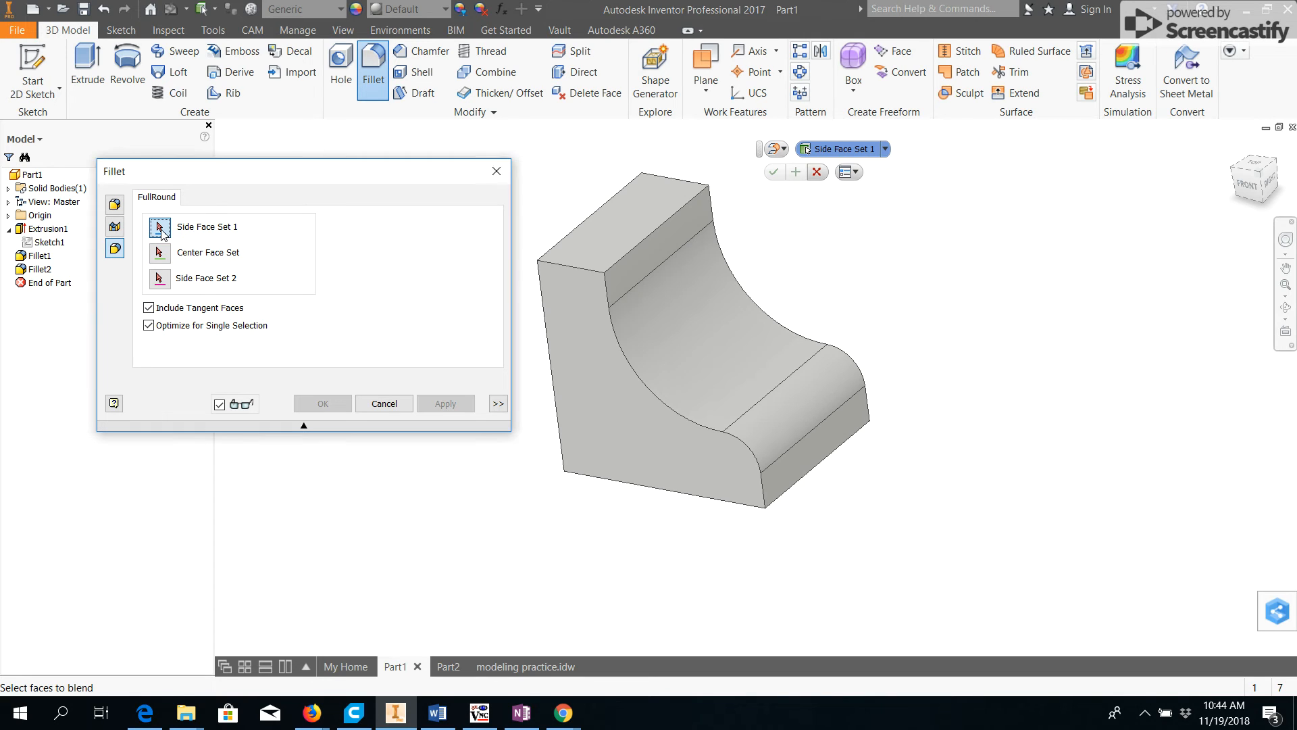
{"action": "left_click", "coordinate": [635, 281]}
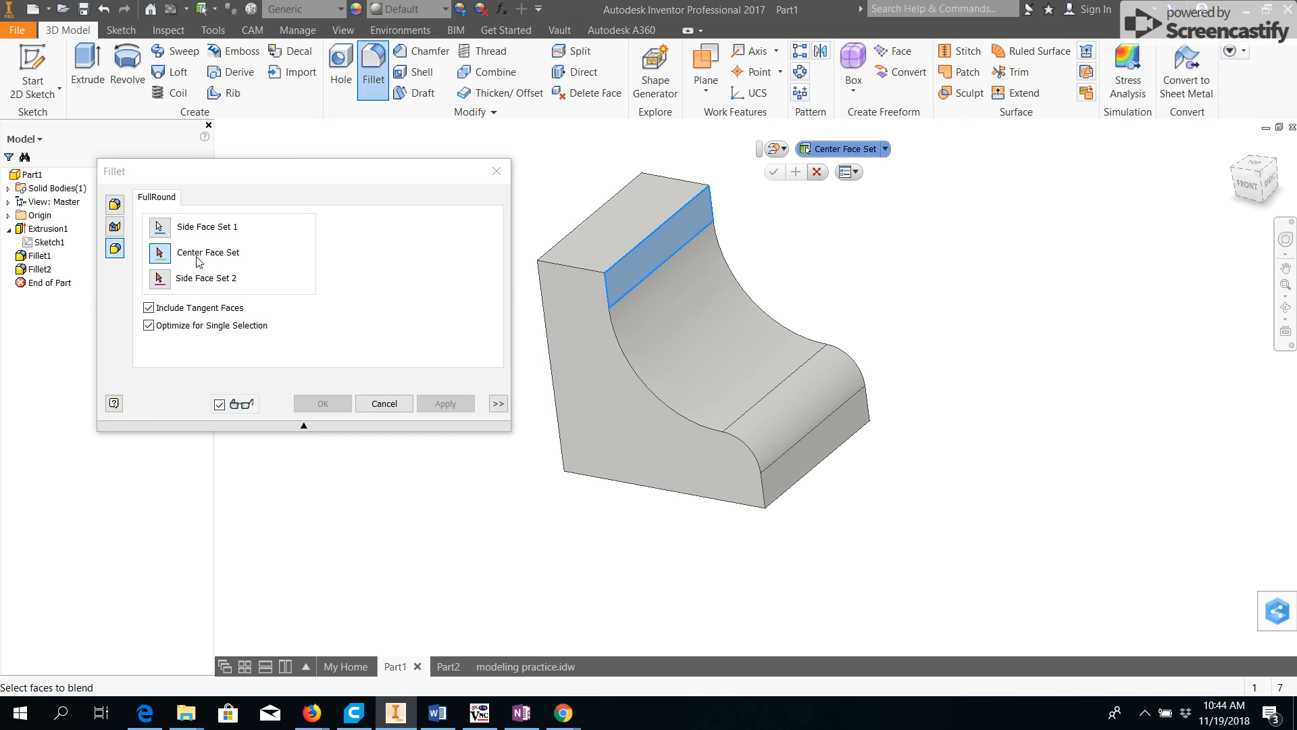
{"action": "left_click", "coordinate": [165, 255]}
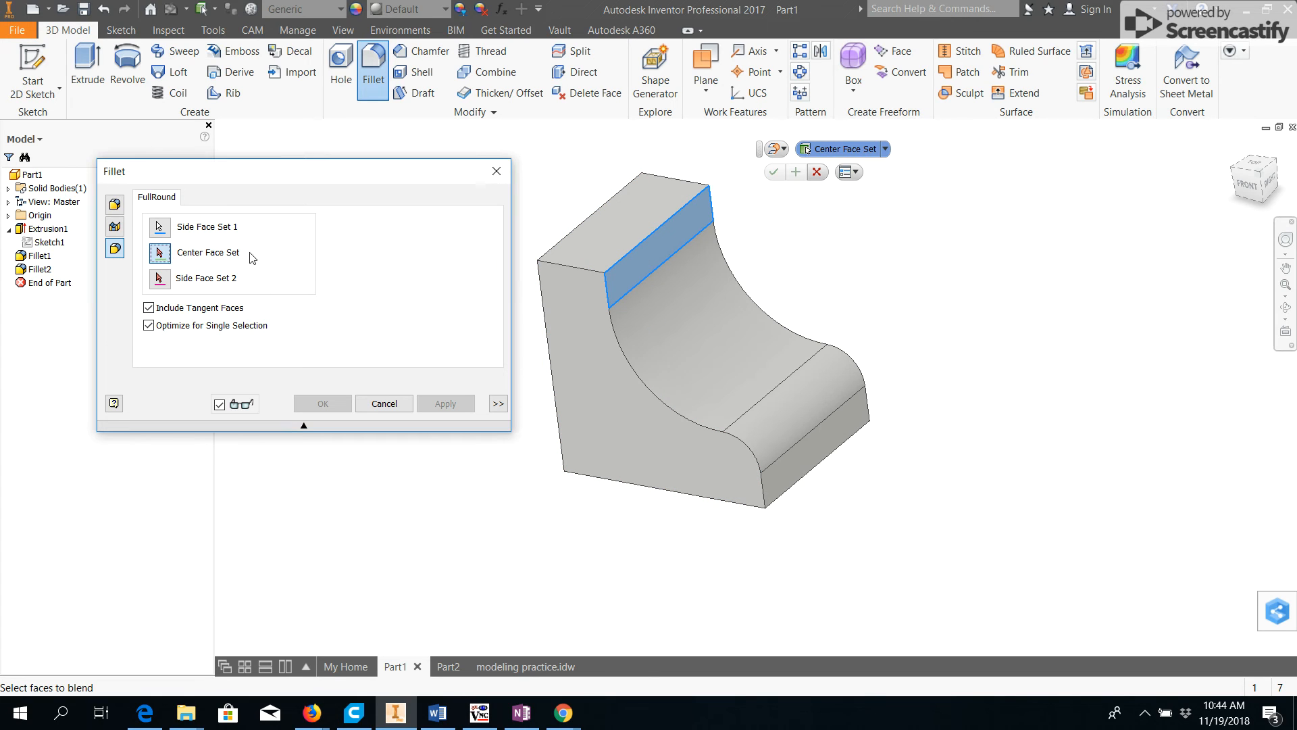
{"action": "left_click", "coordinate": [597, 255]}
{"action": "middle_click_drag", "start_coordinate": [480, 493], "coordinate": [559, 500], "text": "shift"}
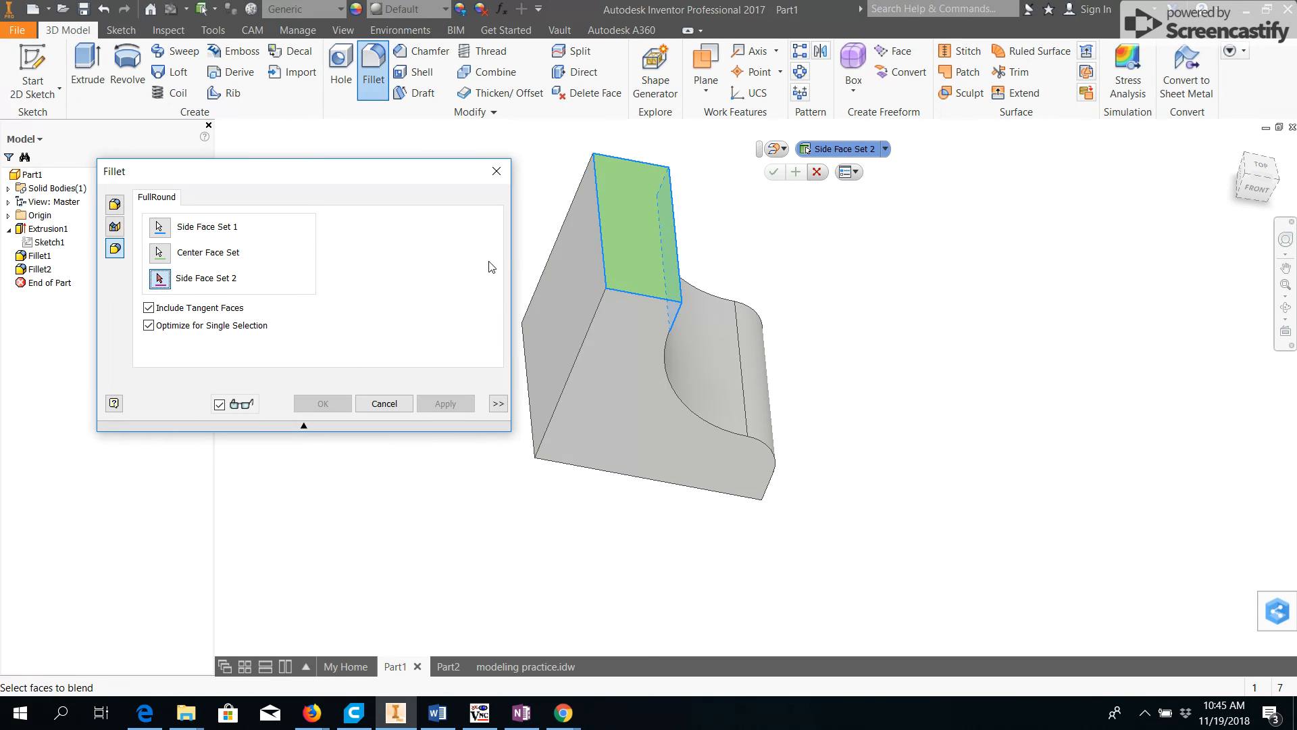
{"action": "left_click", "coordinate": [591, 270]}
{"action": "middle_click_drag", "start_coordinate": [592, 271], "coordinate": [679, 293], "text": "shift"}
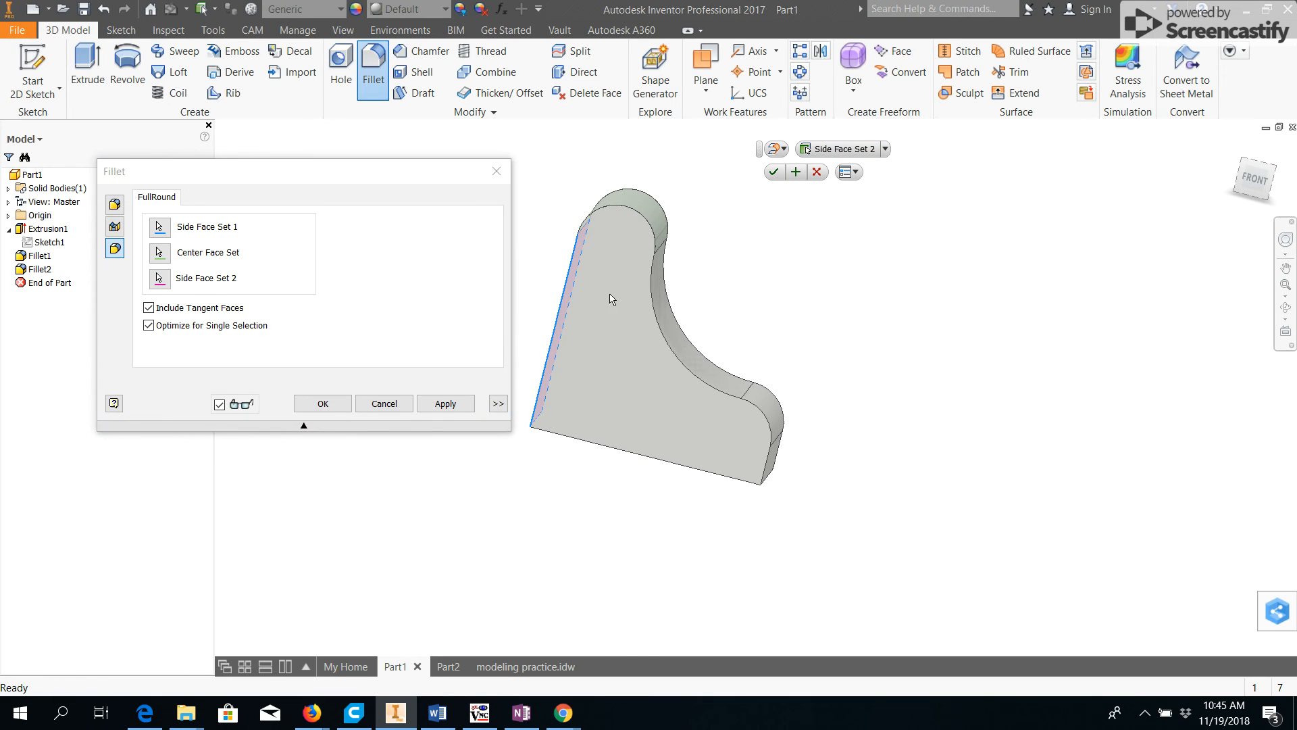
{"action": "left_click", "coordinate": [445, 404]}
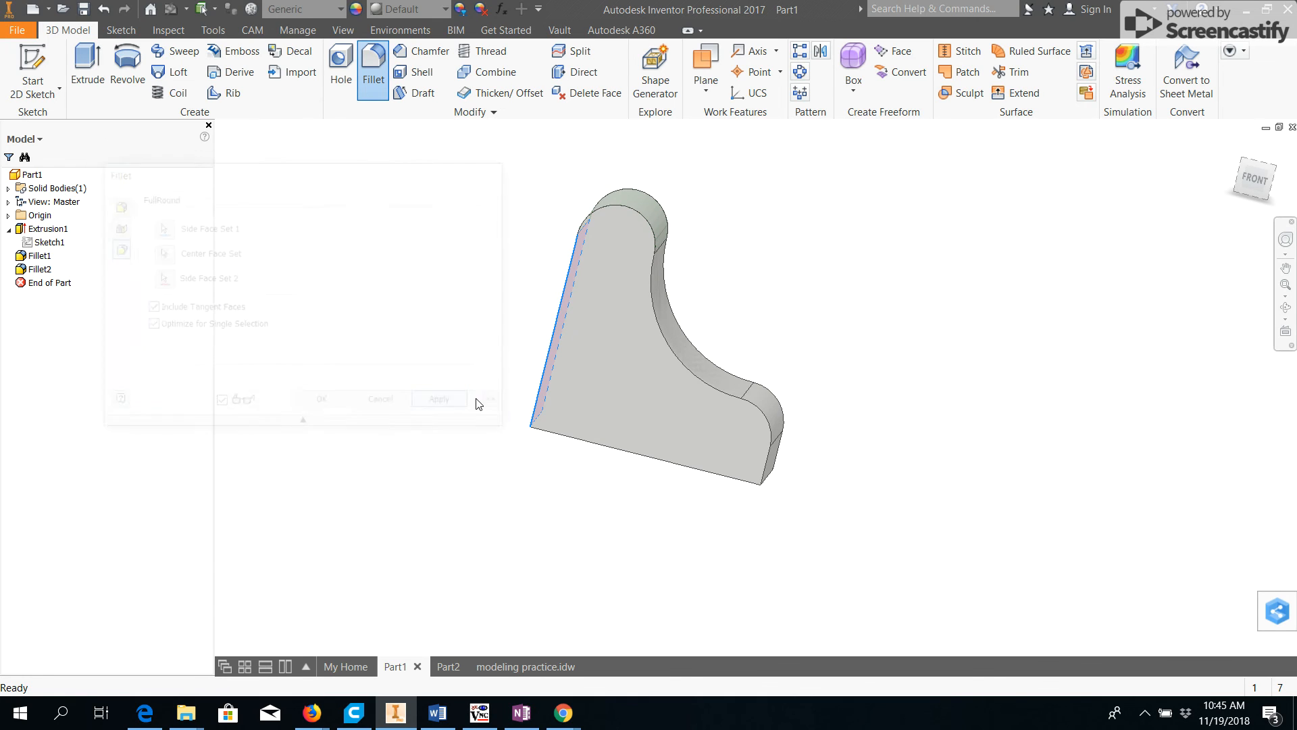
{"action": "middle_click_drag", "start_coordinate": [838, 380], "coordinate": [734, 431], "text": "shift"}
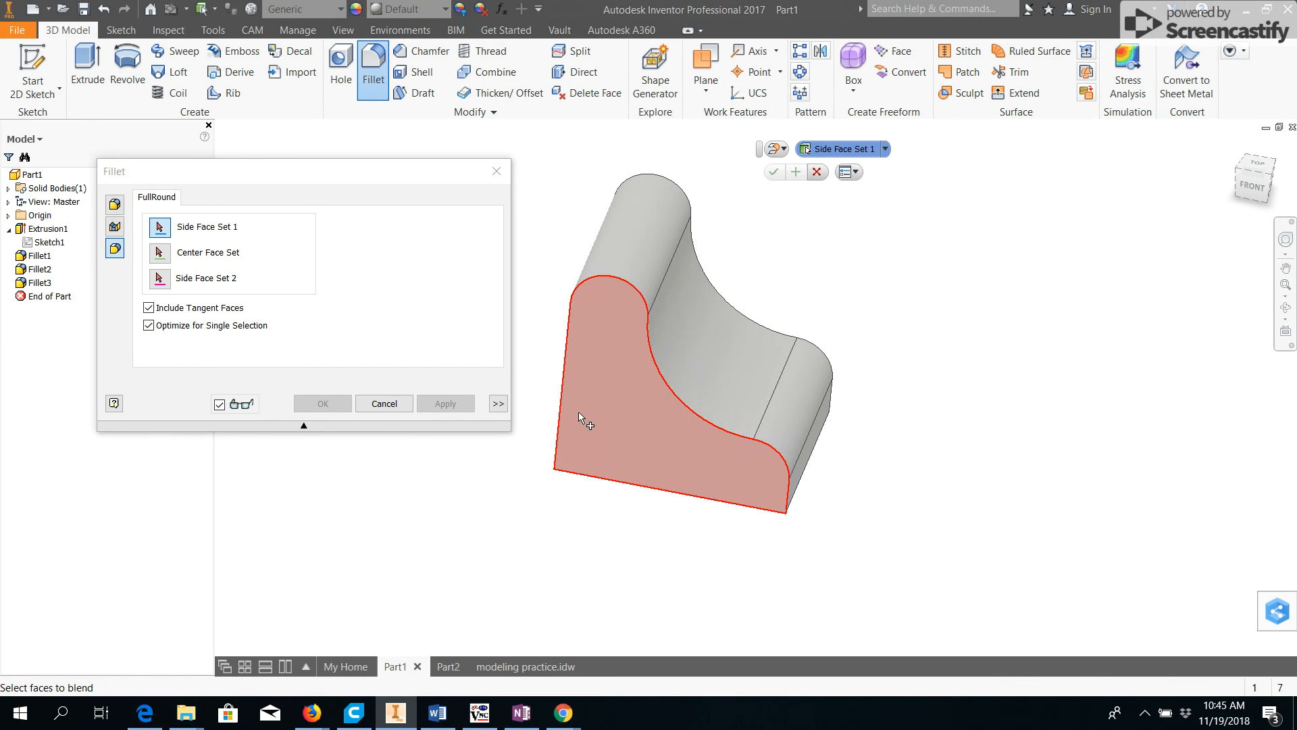
{"action": "left_click", "coordinate": [383, 403]}
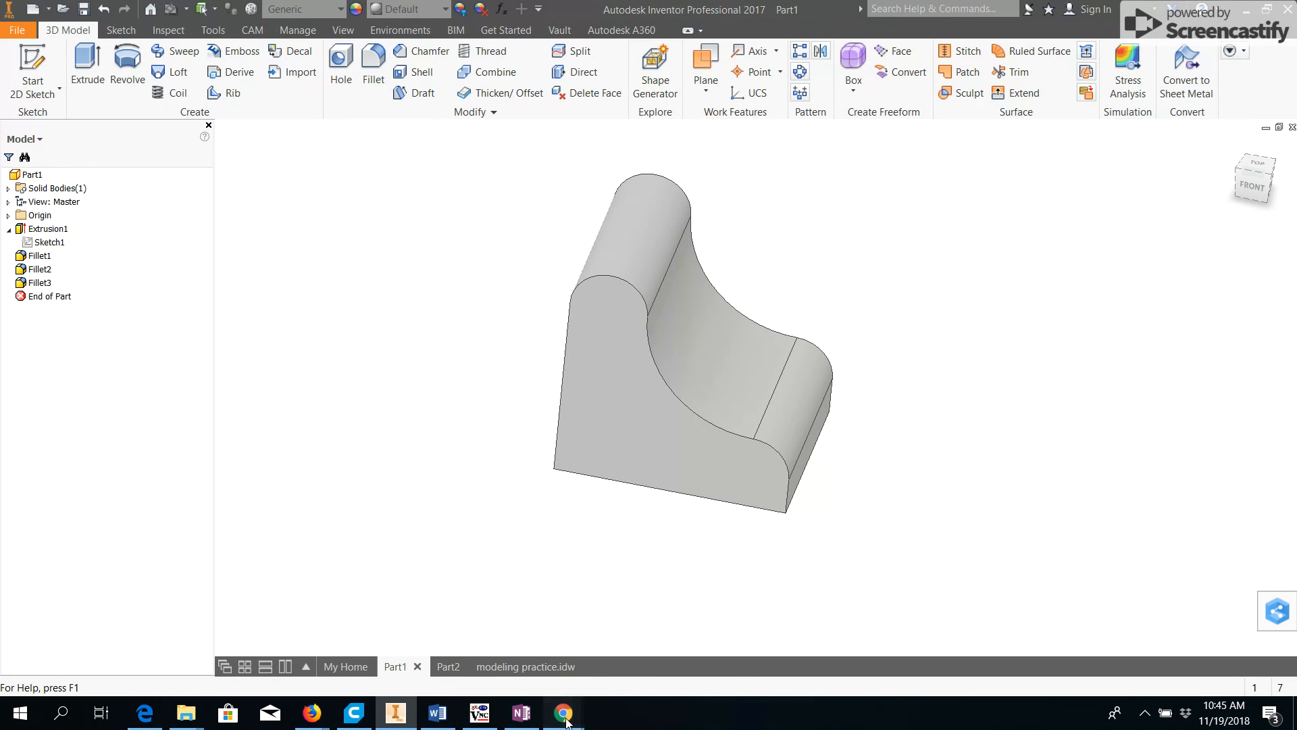
{"action": "mouse_move", "coordinate": [564, 712]}
{"action": "left_click", "coordinate": [646, 642]}
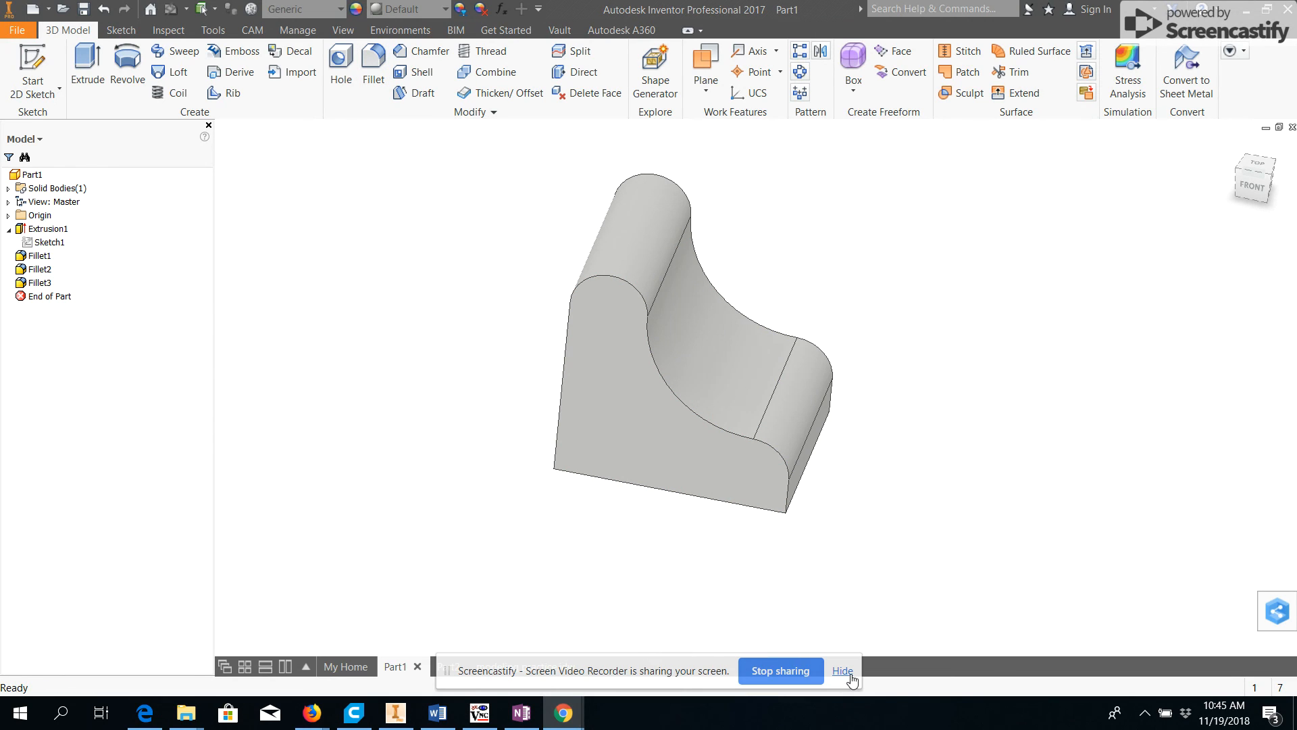